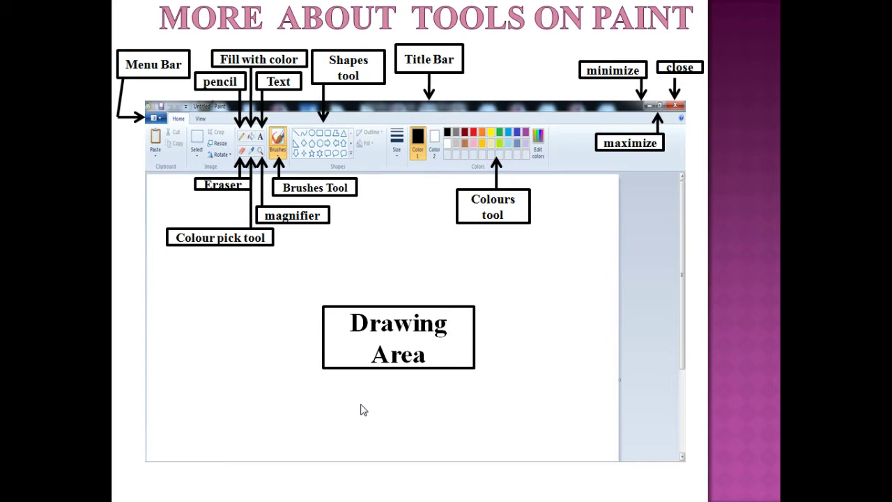
# Step: Exit the slide show and open Paint from the Windows accessories
pyautogui.press('Escape')
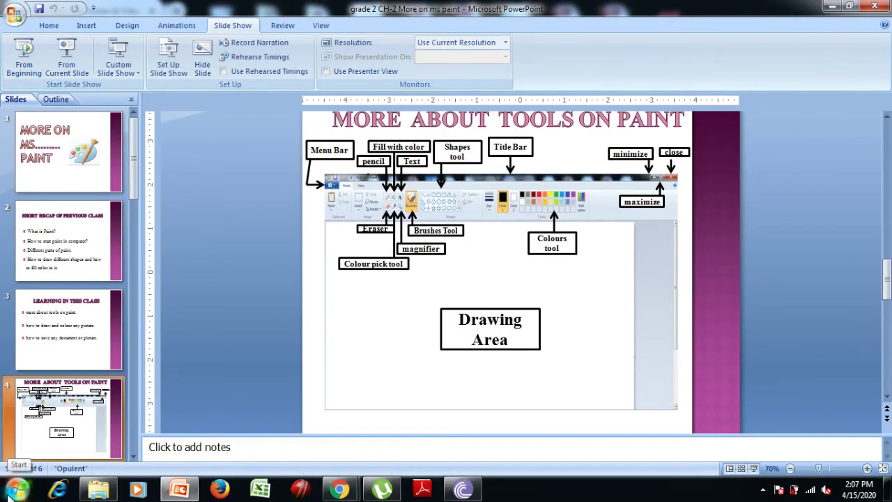
pyautogui.click(16, 492)
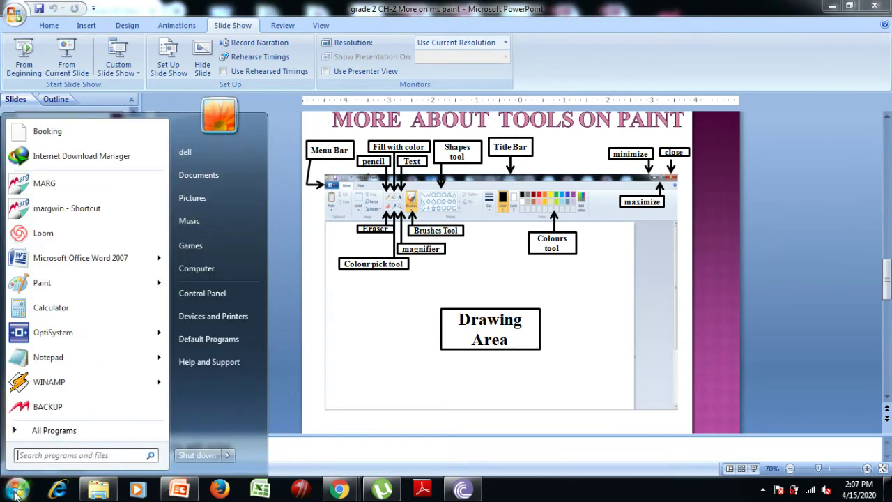
pyautogui.click(70, 430)
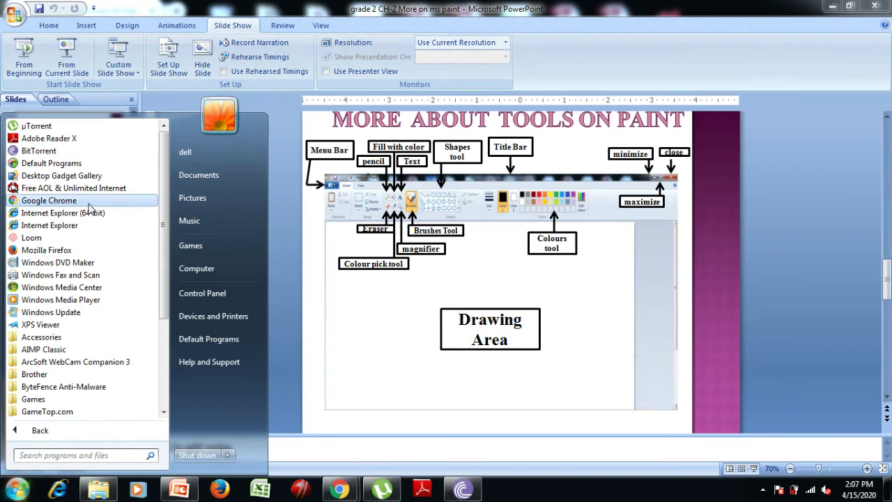
pyautogui.click(67, 337)
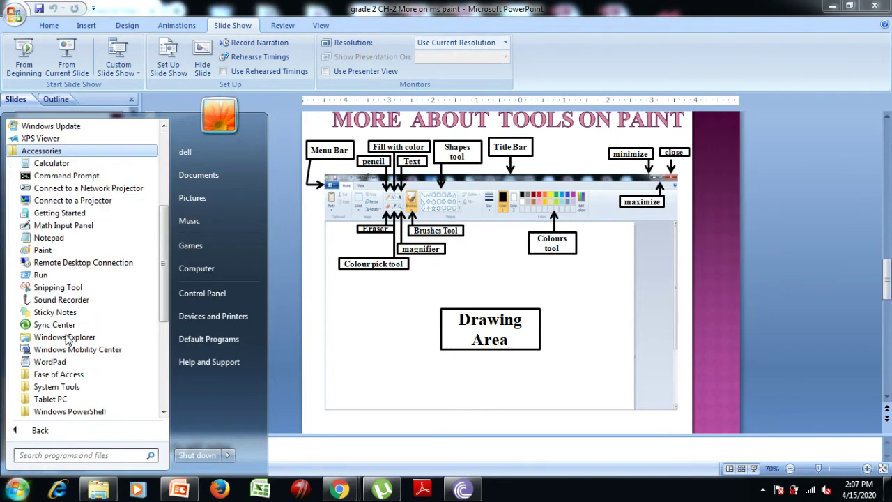
pyautogui.click(43, 250)
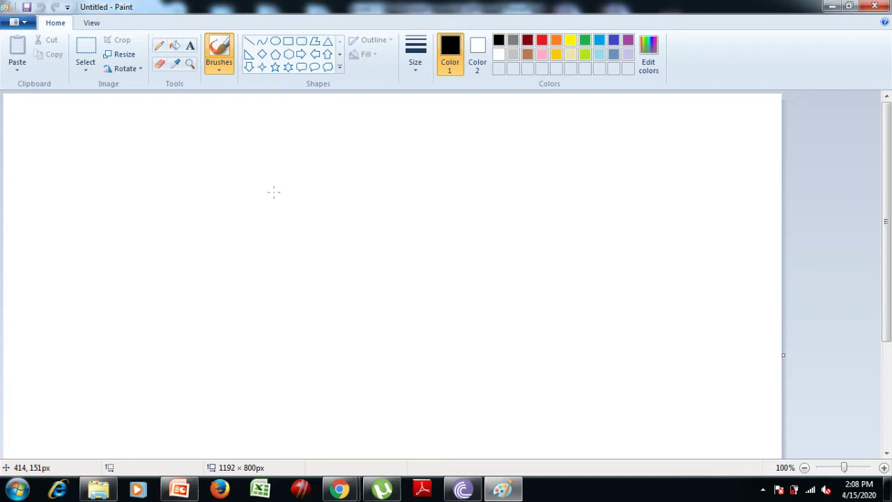
# Step: Draw a tall, narrow black rectangle of about 15 × 426 px as the flagpole in the left part of the canvas
pyautogui.click(257, 168)
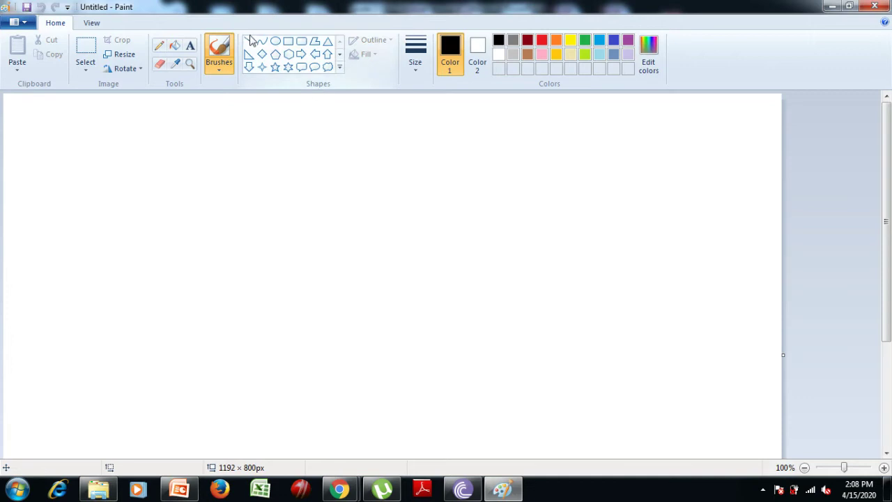
pyautogui.click(289, 43)
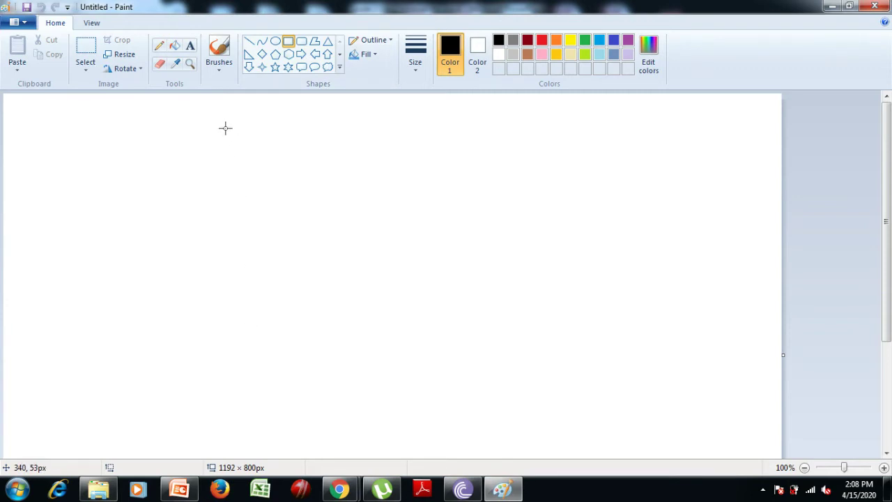
pyautogui.click(288, 43)
pyautogui.moveTo(212, 120); pyautogui.dragTo(223, 399)
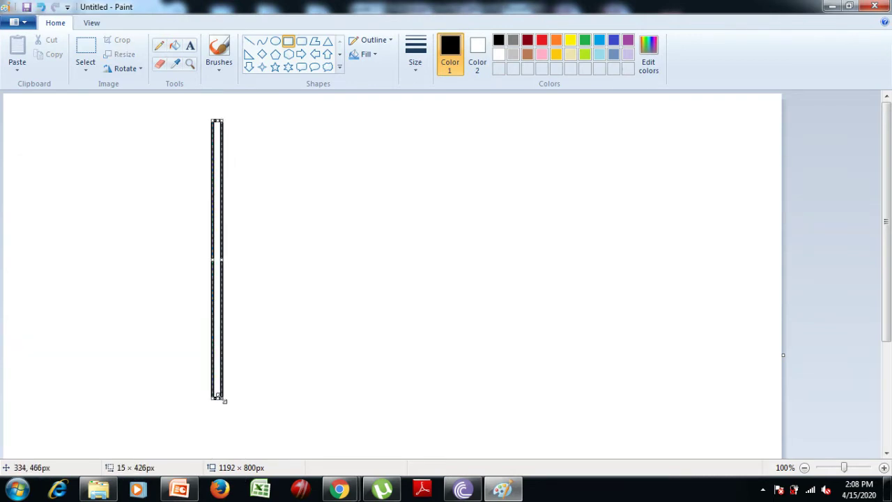
pyautogui.click(269, 354)
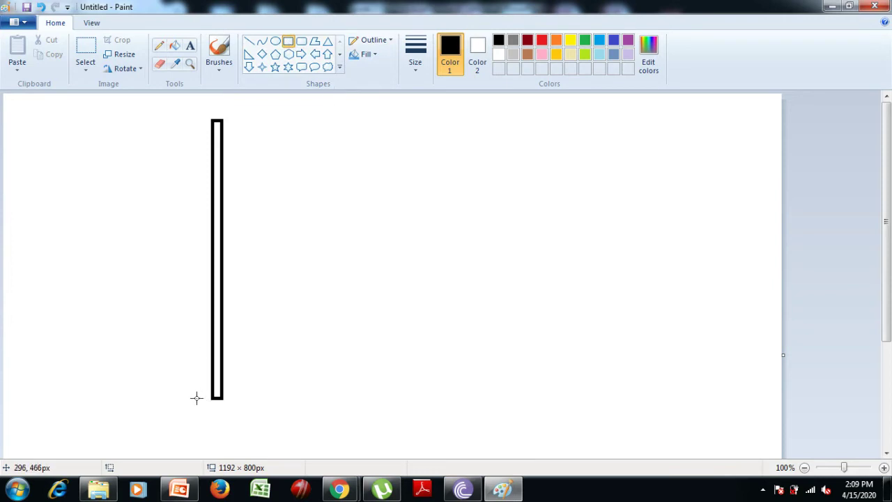
# Step: Draw three stacked rectangles under the pole as a stepped base, the top one about 62 × 19 px and each lower one wider
pyautogui.moveTo(197, 398); pyautogui.dragTo(237, 409)
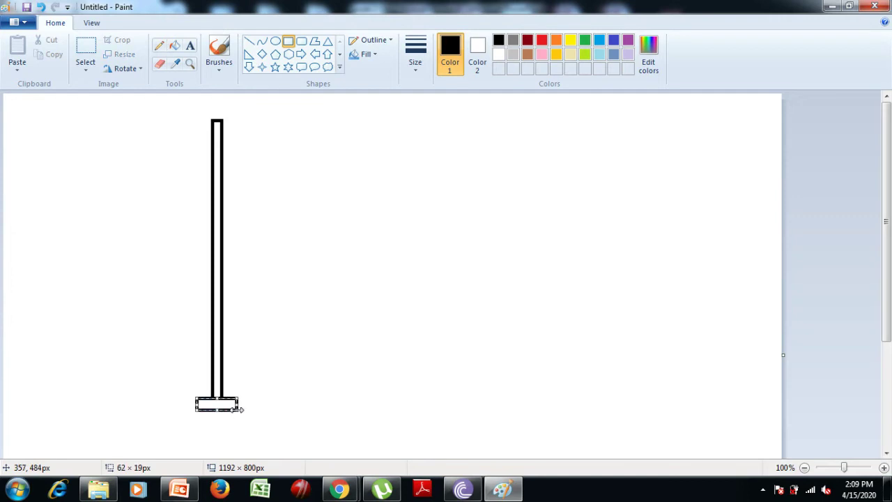
pyautogui.click(180, 409)
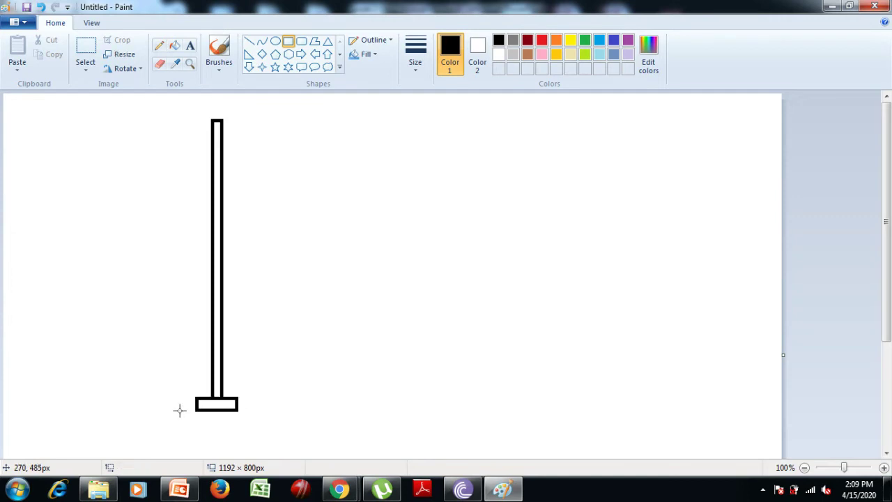
pyautogui.moveTo(178, 410); pyautogui.dragTo(255, 425)
pyautogui.click(132, 384)
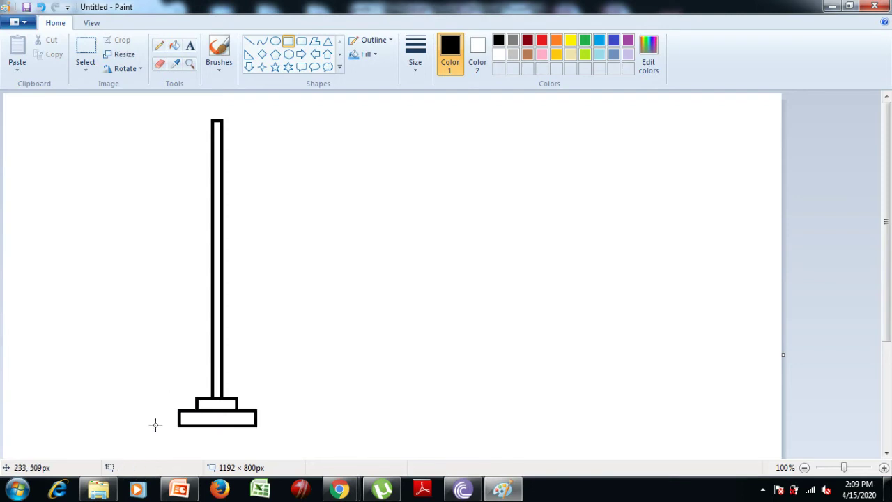
pyautogui.moveTo(160, 428); pyautogui.dragTo(274, 444)
pyautogui.click(273, 374)
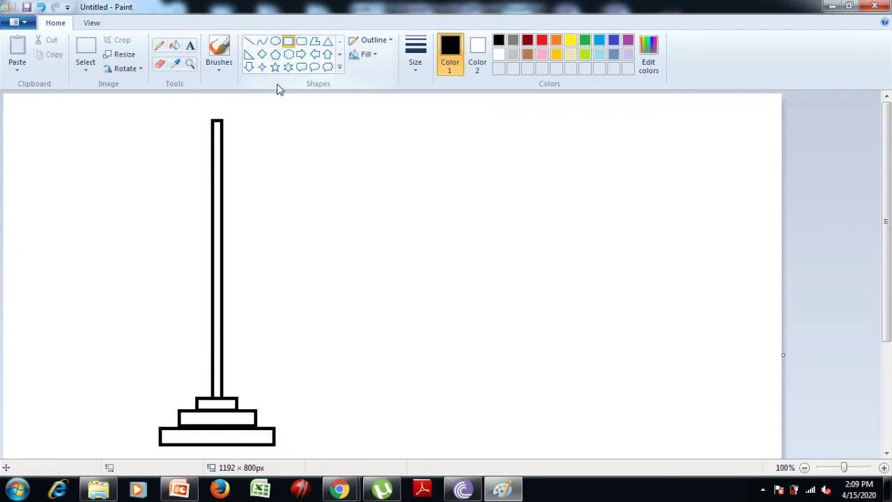
# Step: Draw a small circle on the top end of the flagpole with the Oval shape
pyautogui.click(275, 41)
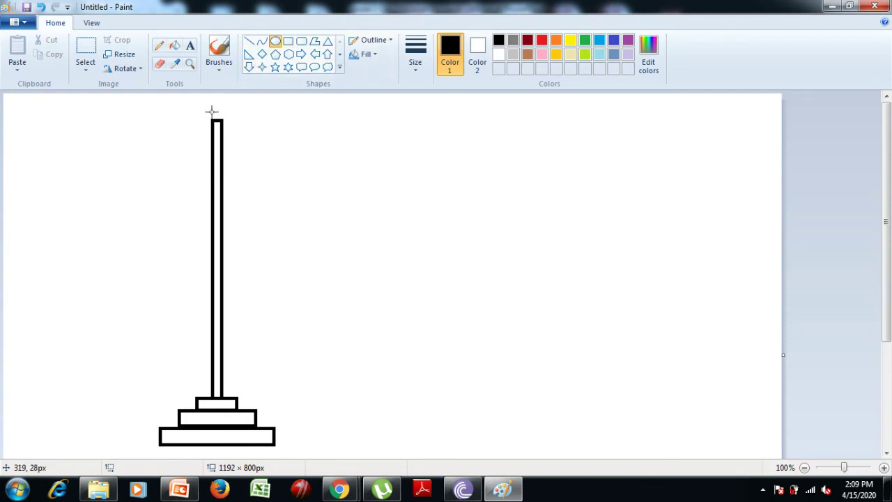
pyautogui.moveTo(211, 108); pyautogui.dragTo(220, 117)
pyautogui.click(257, 162)
# Step: Draw three equal horizontal rectangles stacked beside the top of the pole as the flag's stripes
pyautogui.click(288, 42)
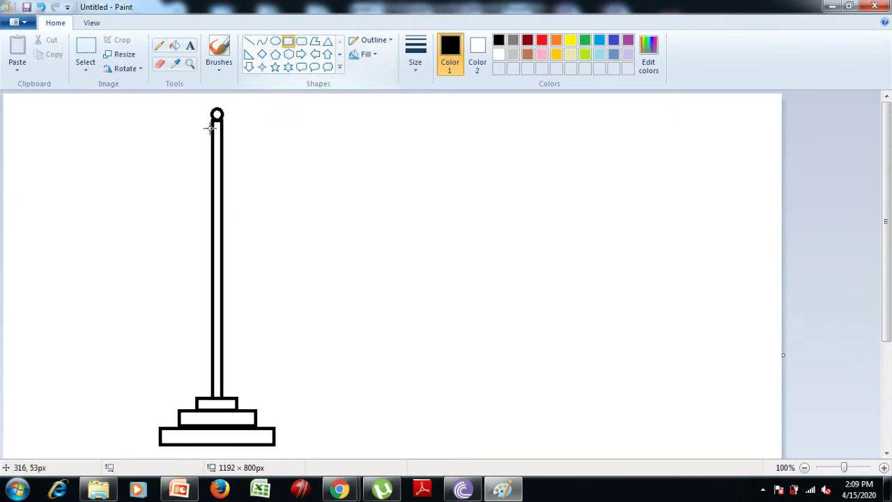
pyautogui.moveTo(222, 121); pyautogui.dragTo(377, 143)
pyautogui.click(394, 161)
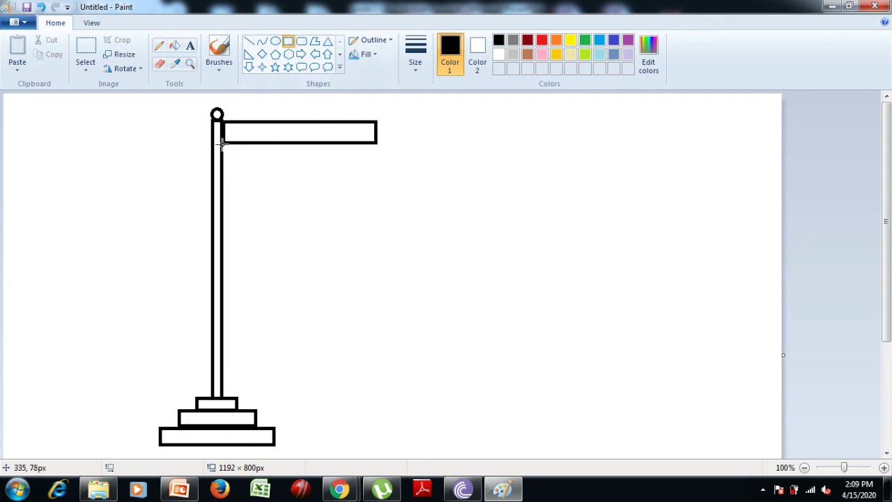
pyautogui.moveTo(223, 143); pyautogui.dragTo(375, 164)
pyautogui.click(264, 183)
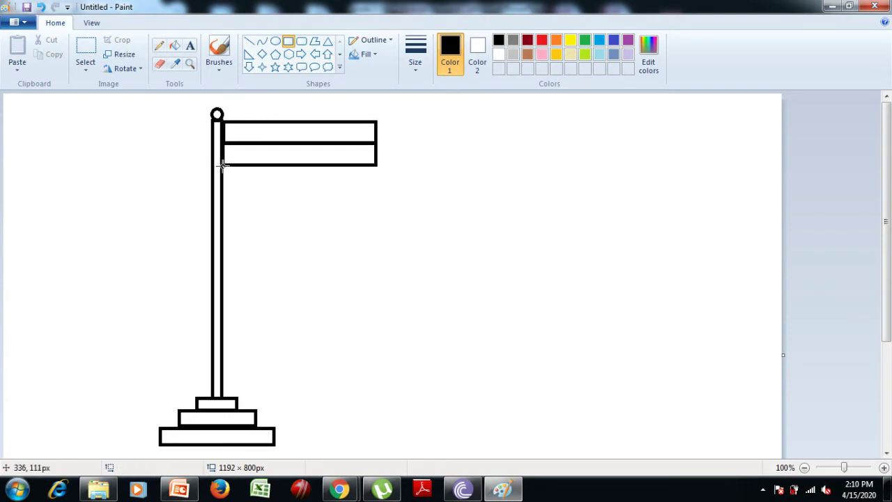
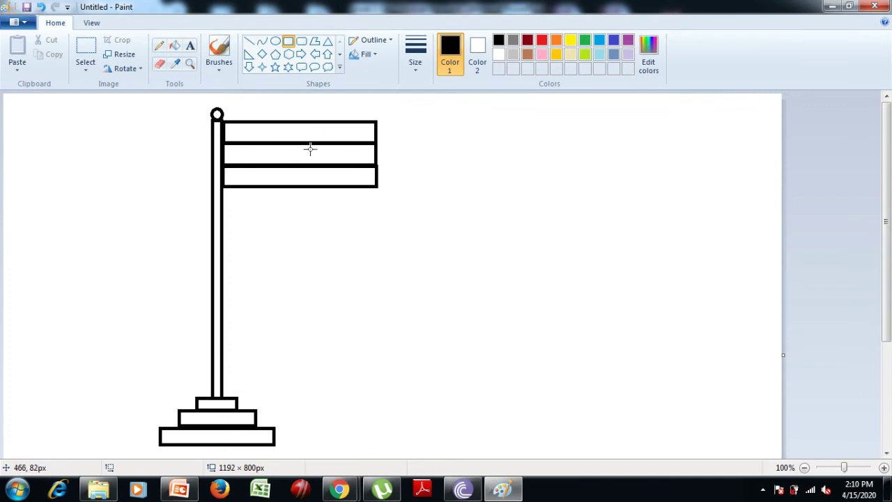
# Step: Draw an oval of about 41 × 32 px in the centre of the flag's middle stripe
pyautogui.click(277, 43)
pyautogui.moveTo(291, 144); pyautogui.dragTo(317, 165)
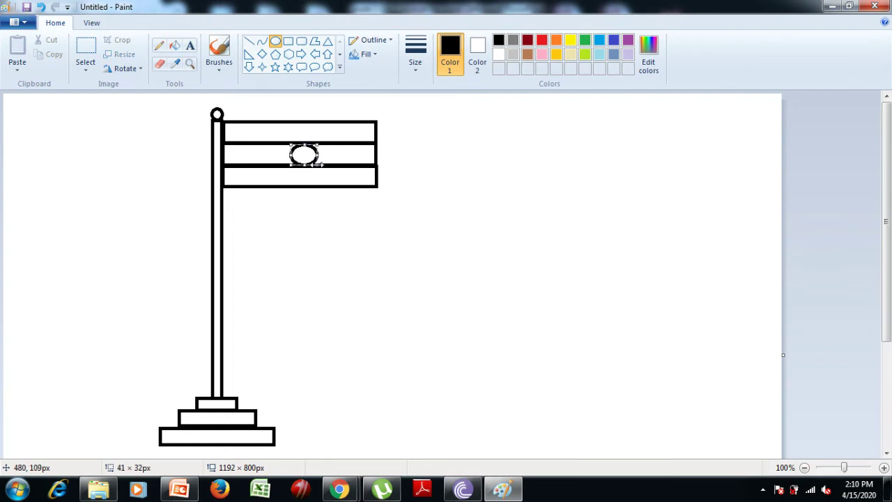
pyautogui.click(334, 246)
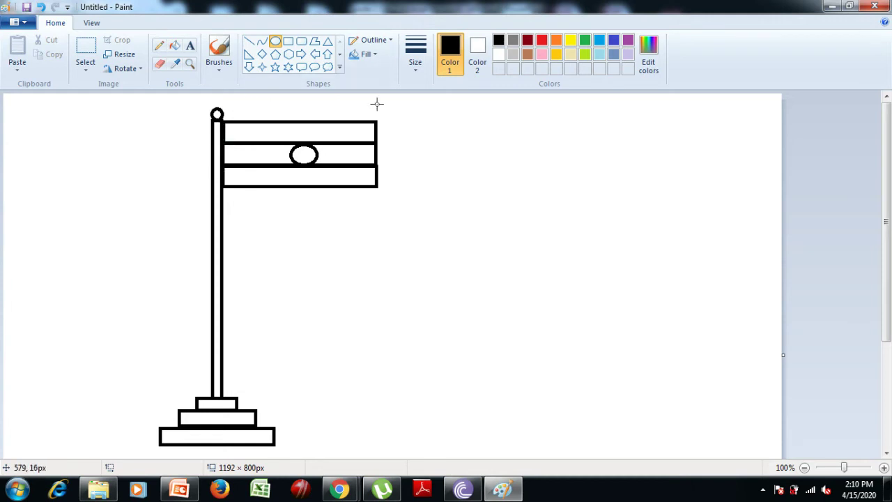
# Step: Fill the flagpole with brown
pyautogui.click(448, 70)
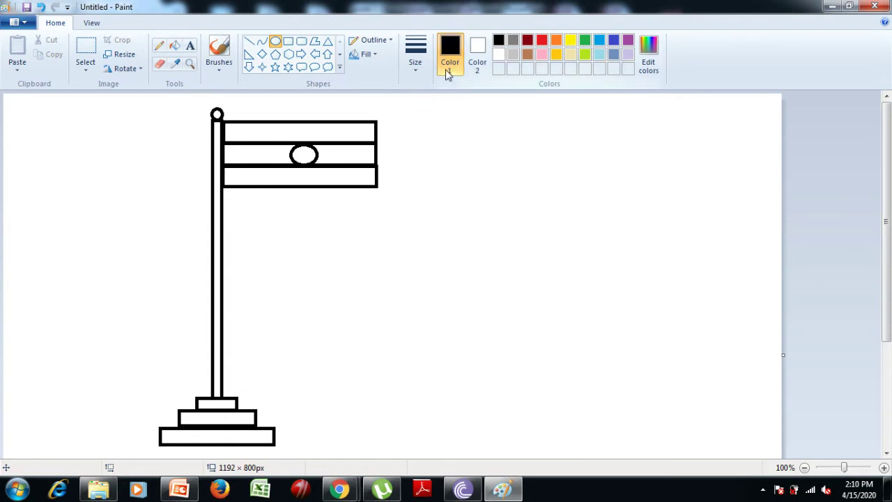
pyautogui.click(526, 56)
pyautogui.click(174, 46)
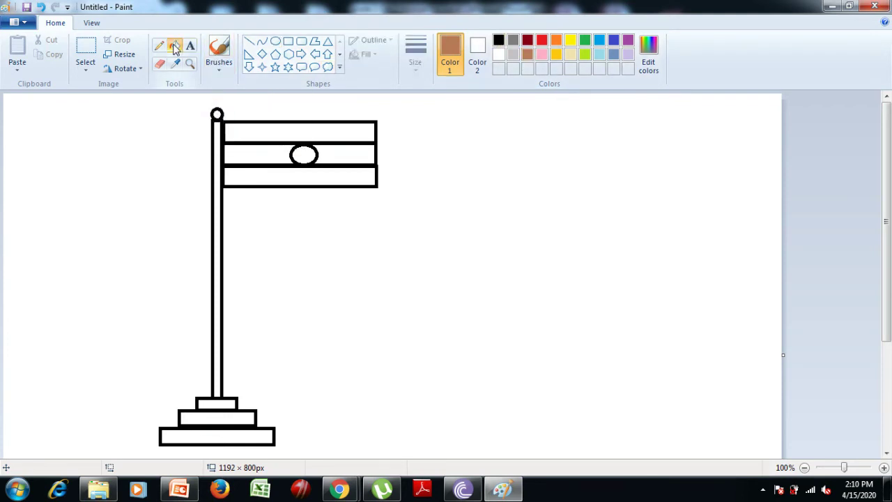
pyautogui.click(218, 131)
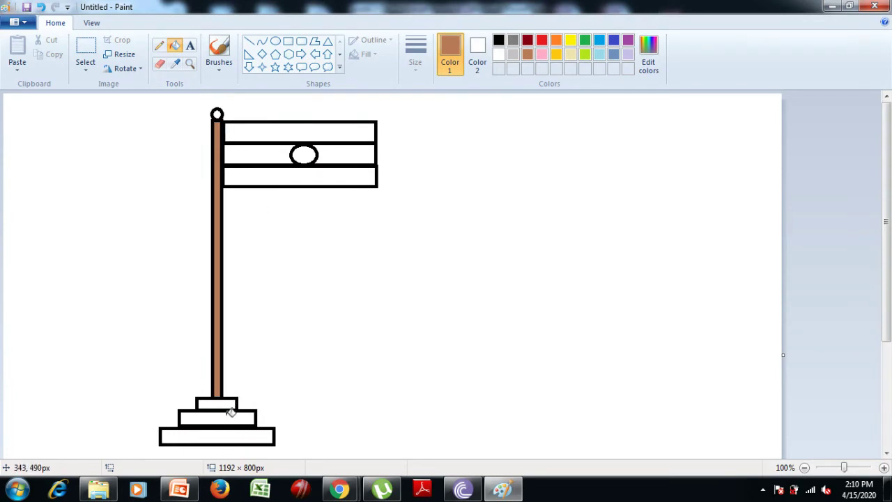
# Step: Fill the three base rectangles with light turquoise and the small circle on top of the pole with yellow
pyautogui.click(600, 56)
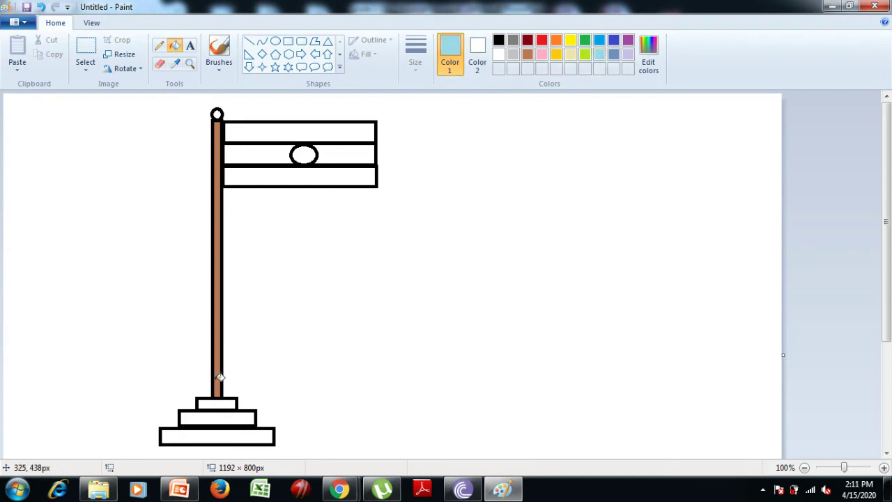
pyautogui.click(221, 403)
pyautogui.click(223, 416)
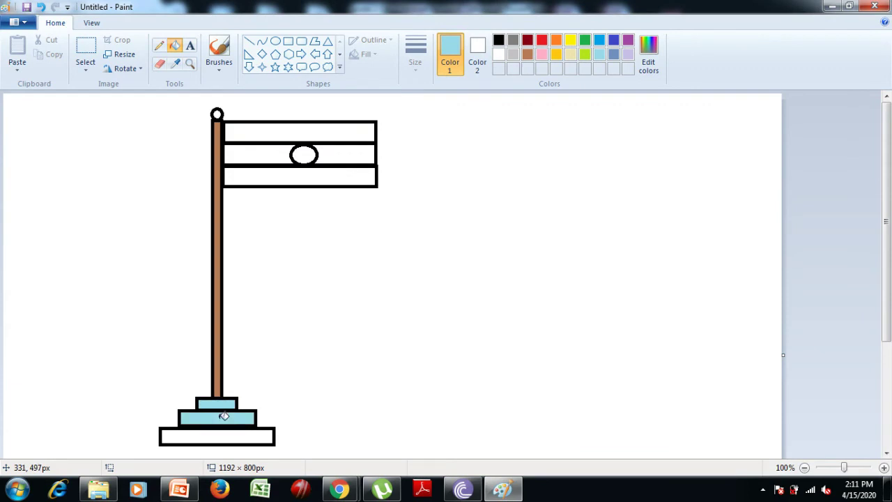
pyautogui.click(225, 435)
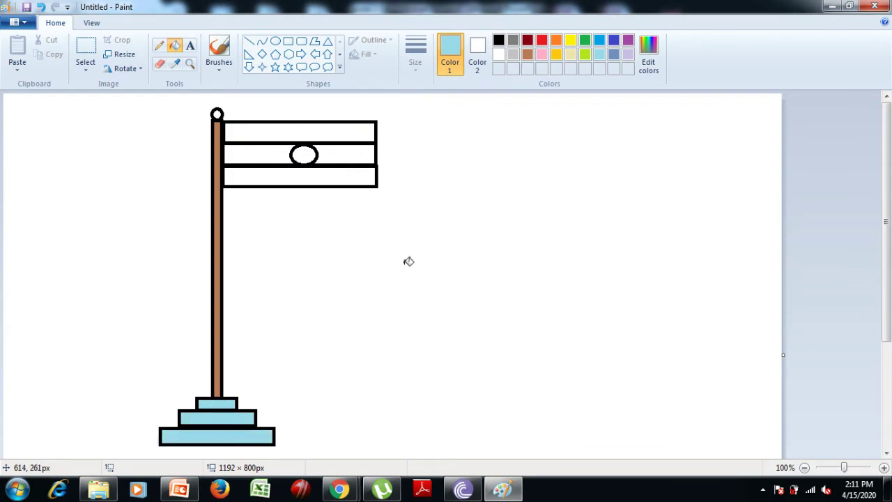
pyautogui.click(571, 39)
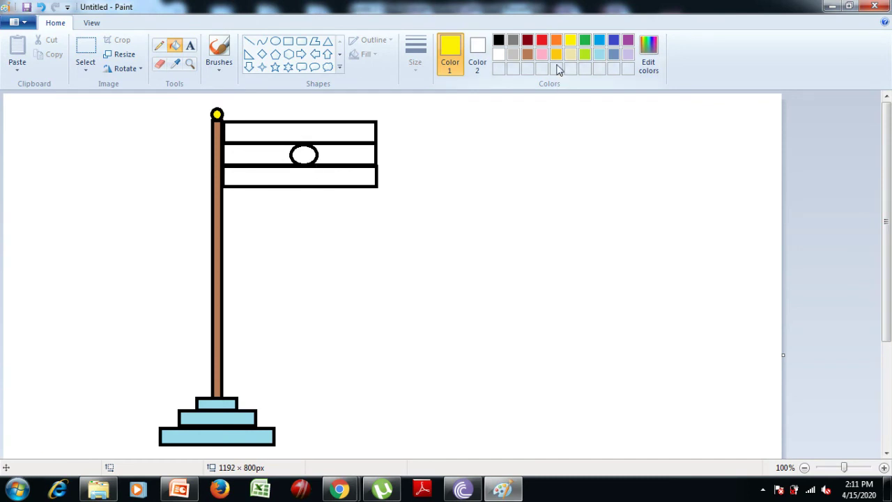
# Step: Color the flag by filling its top stripe orange, its bottom stripe green and the centre oval light turquoise
pyautogui.click(556, 41)
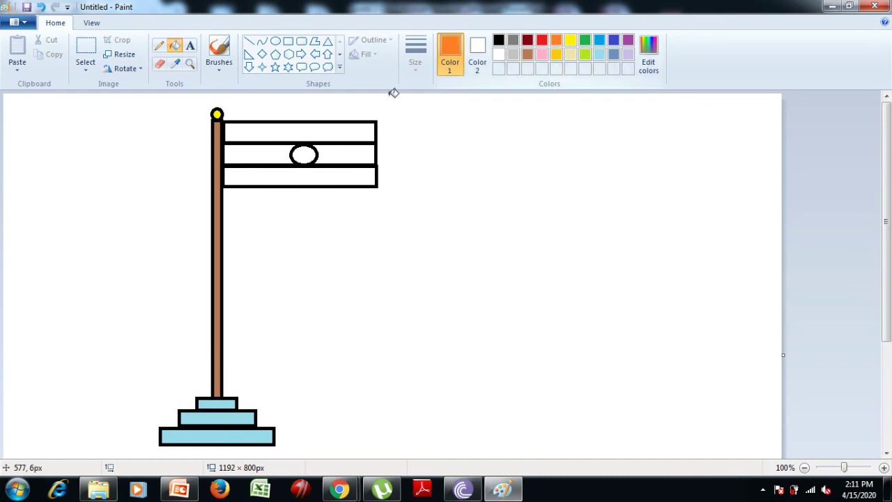
pyautogui.click(339, 132)
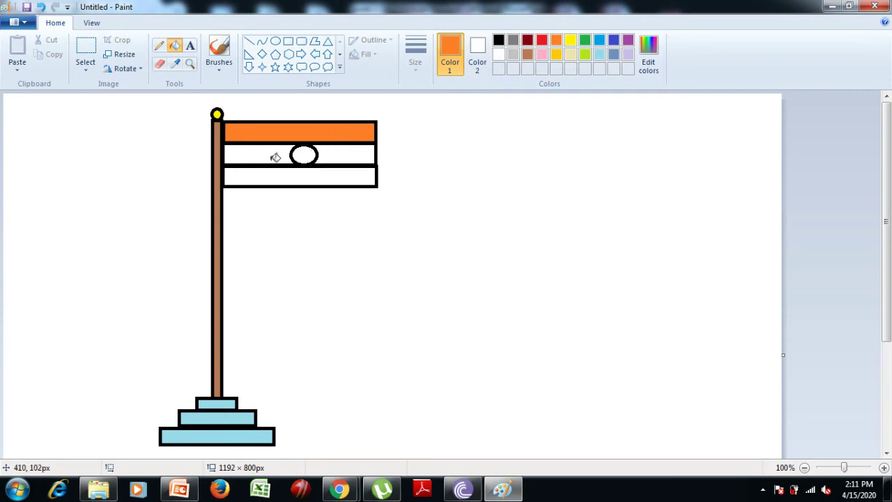
pyautogui.click(585, 42)
pyautogui.click(337, 176)
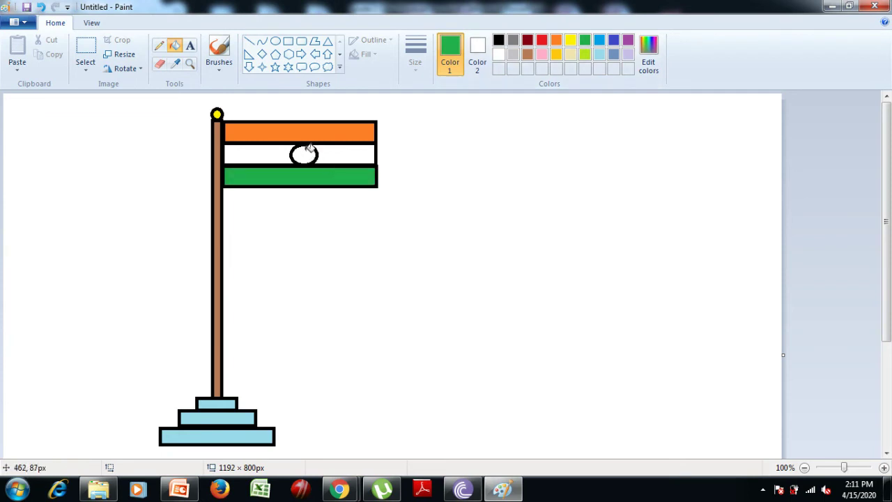
pyautogui.click(599, 56)
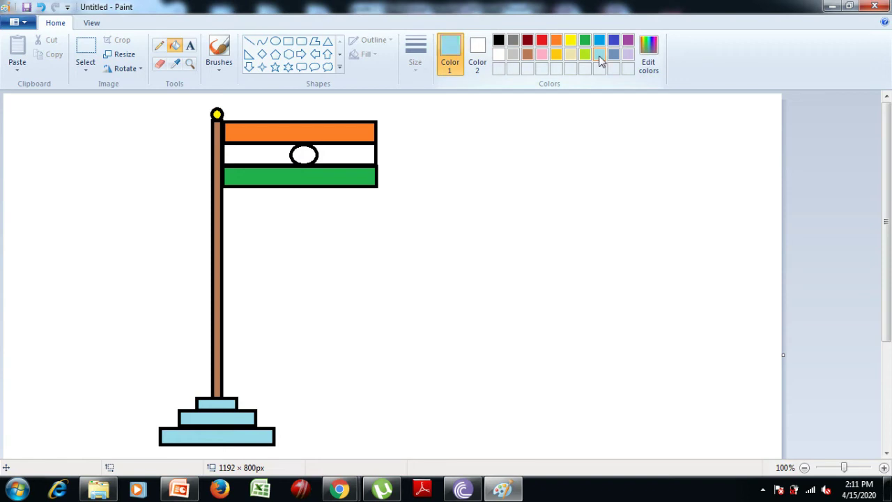
pyautogui.click(307, 150)
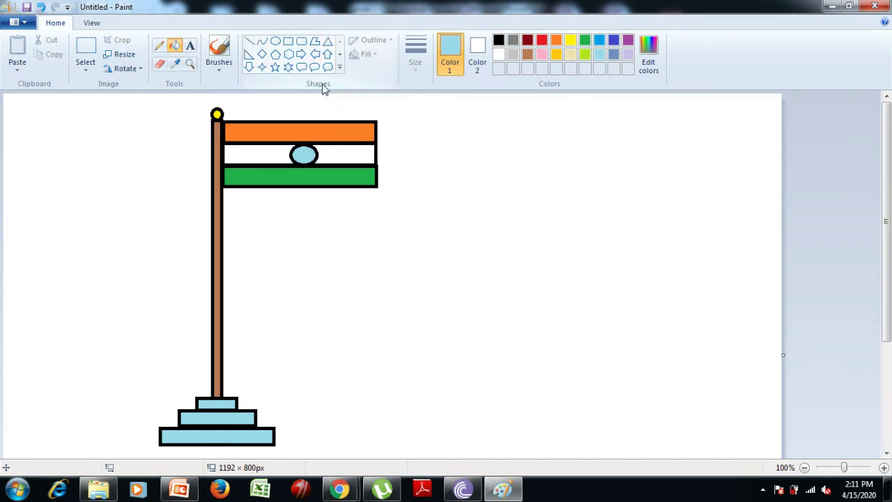
# Step: Draw black vertical, horizontal and diagonal straight lines across the flag's centre oval to form the wheel's spokes
pyautogui.click(249, 43)
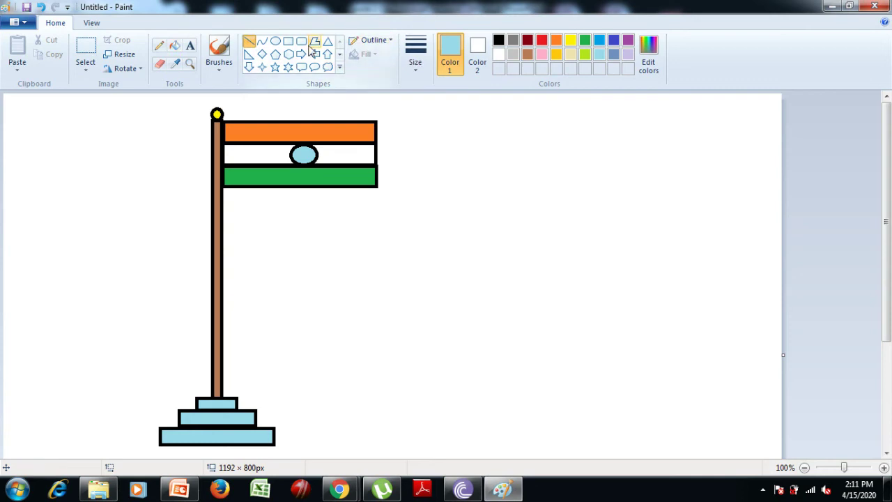
pyautogui.click(452, 71)
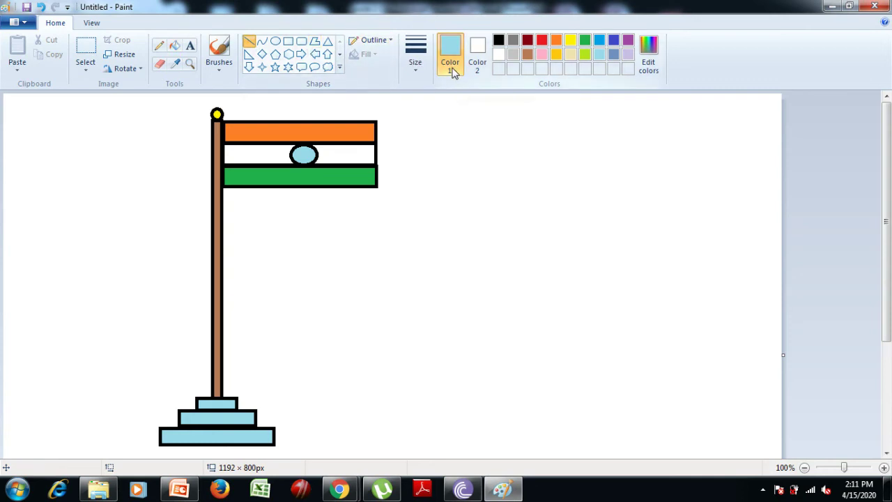
pyautogui.click(499, 41)
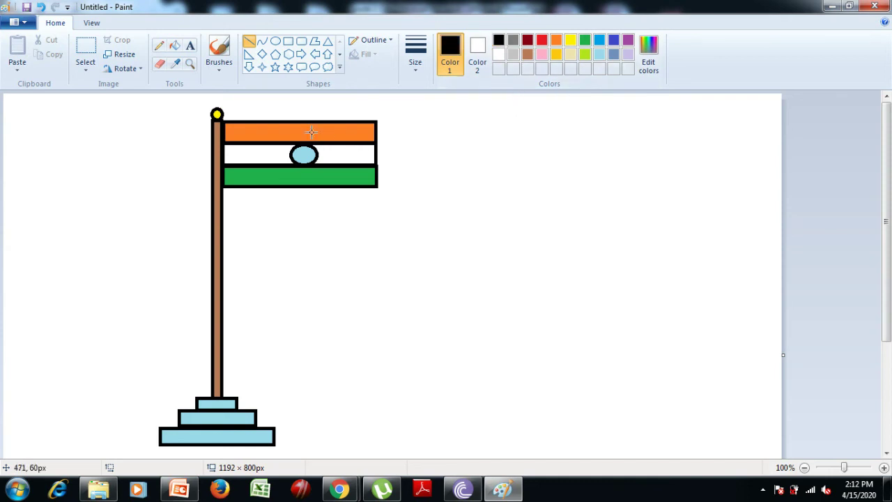
pyautogui.moveTo(303, 144)
pyautogui.mouseDown()
pyautogui.moveTo(302, 167)
pyautogui.moveTo(302, 154)
pyautogui.moveTo(317, 153)
pyautogui.mouseUp()
pyautogui.click(319, 195)
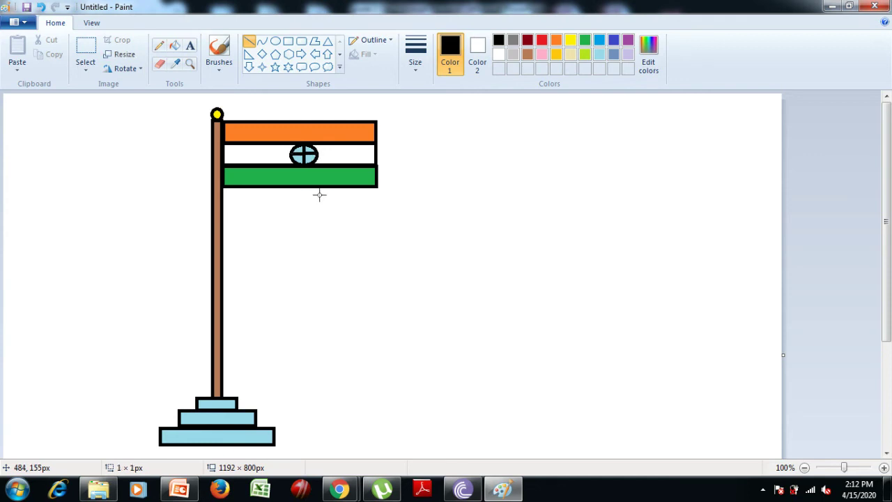
pyautogui.moveTo(295, 144)
pyautogui.mouseDown()
pyautogui.moveTo(312, 155)
pyautogui.moveTo(295, 160)
pyautogui.moveTo(311, 145)
pyautogui.mouseUp()
pyautogui.click(357, 282)
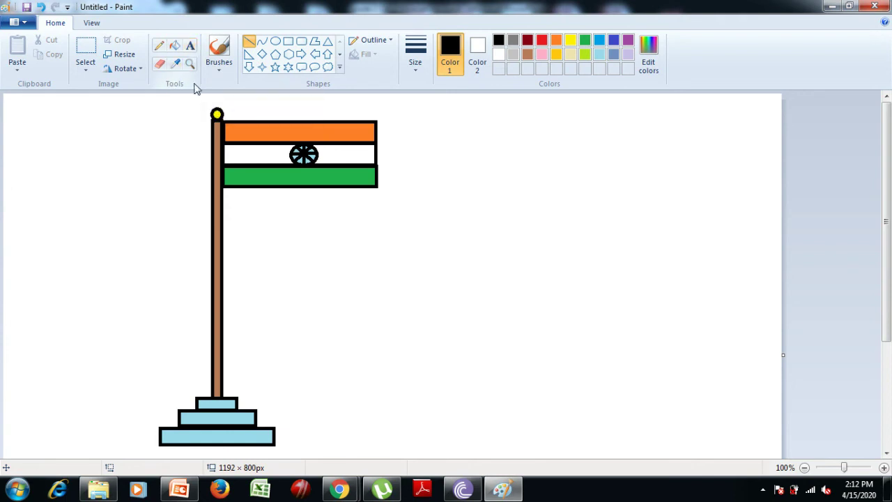
# Step: Add the black text "NATIONAL FLAG" in the empty canvas area to the right of the flagpole, below the flag's height
pyautogui.click(190, 46)
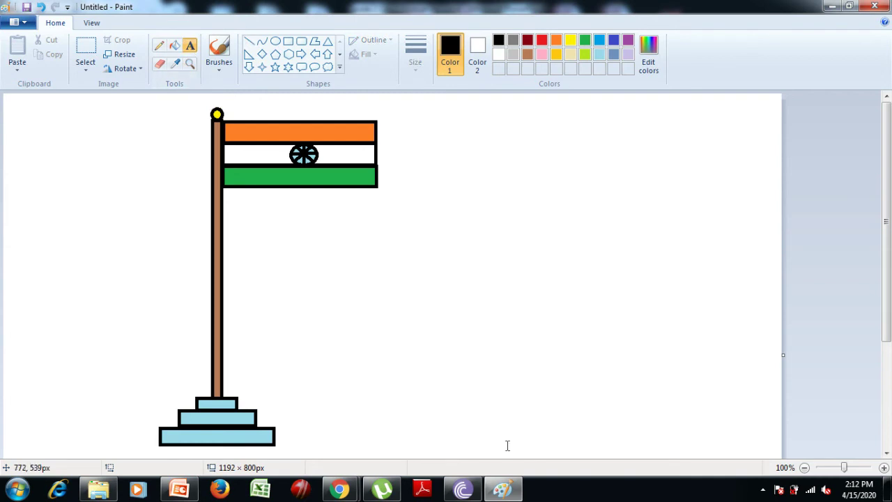
pyautogui.click(456, 281)
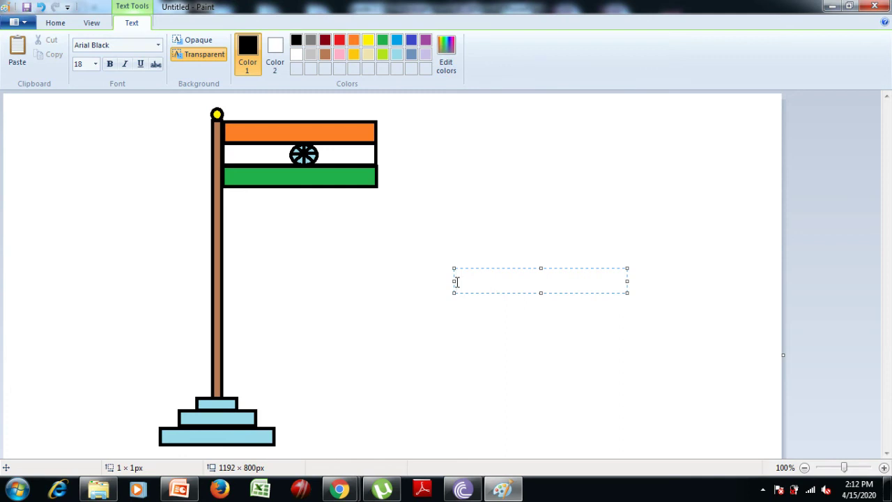
pyautogui.write('NATIO')
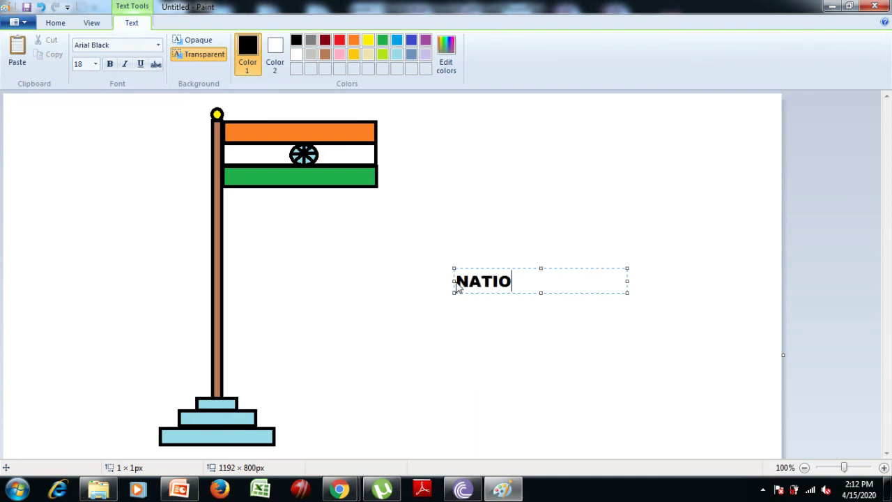
pyautogui.write('NAL')
pyautogui.write('F')
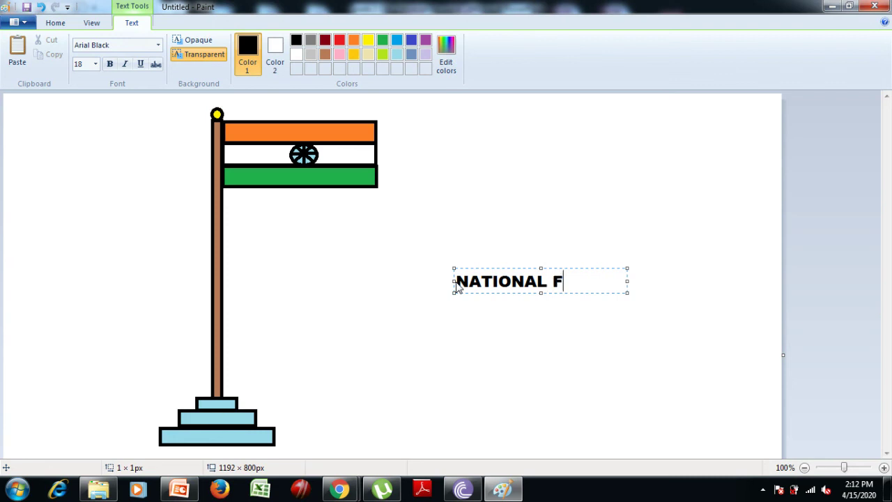
pyautogui.write('LAG')
pyautogui.click(515, 332)
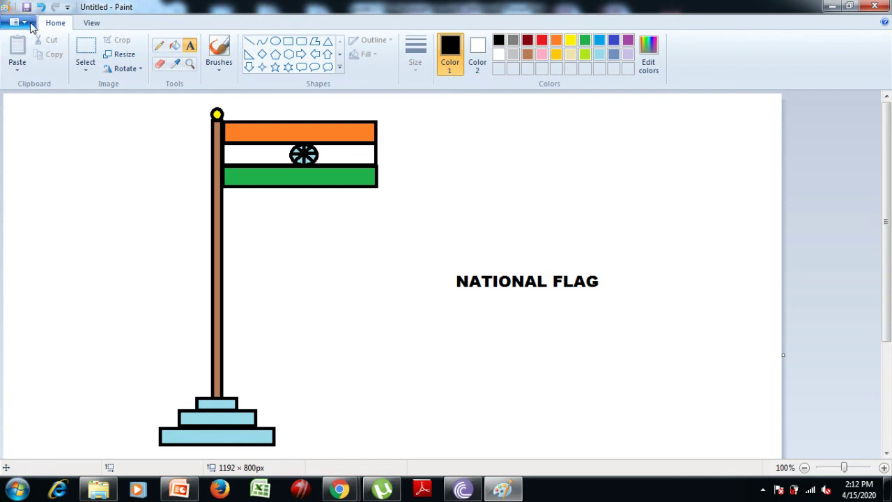
# Step: Start saving the picture to the Desktop as a PNG, replacing the default file name with one beginning "NA"
pyautogui.click(21, 22)
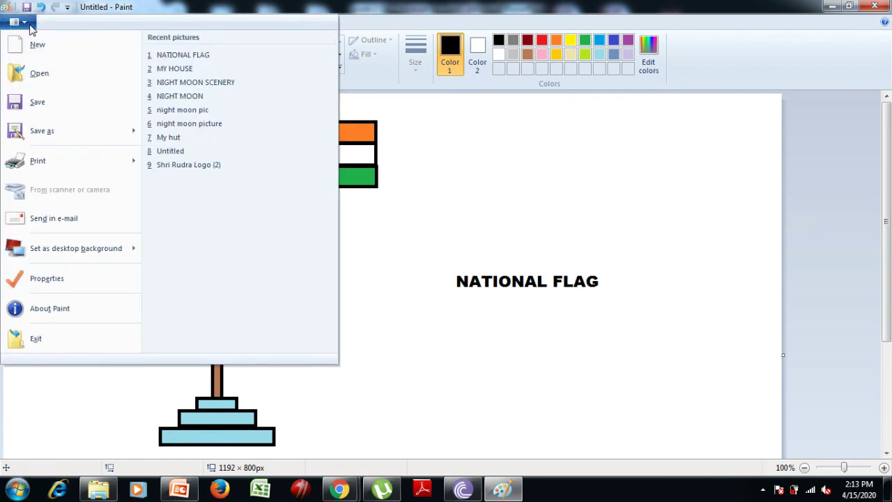
pyautogui.click(40, 103)
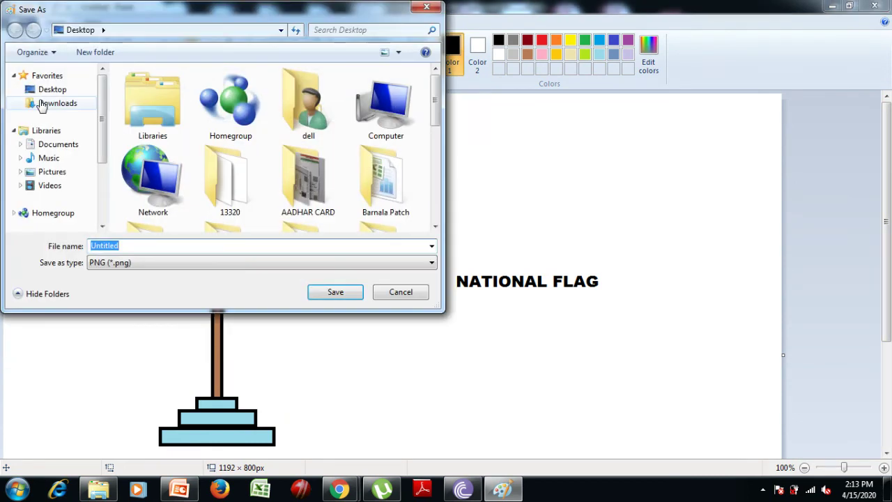
pyautogui.press('BackSpace')
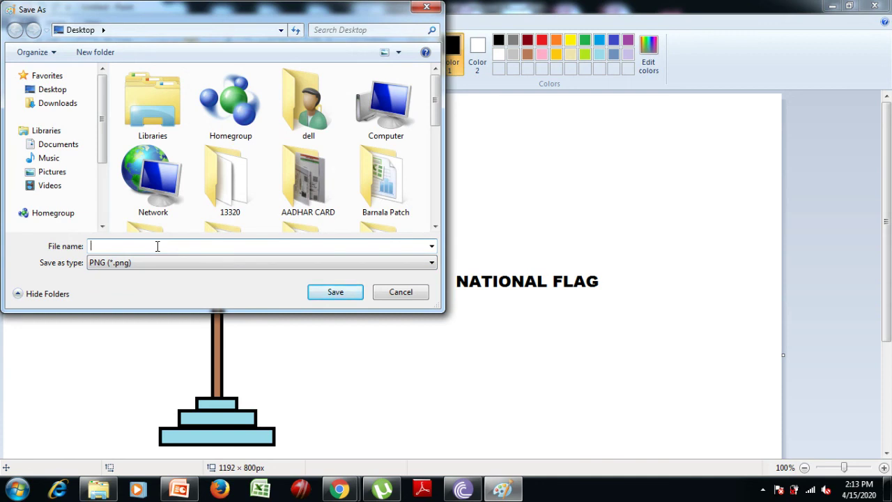
pyautogui.write('NA')
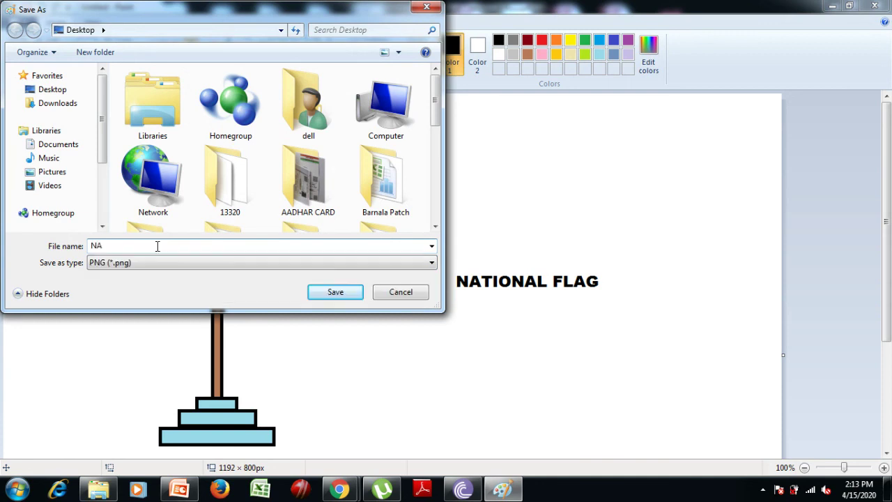